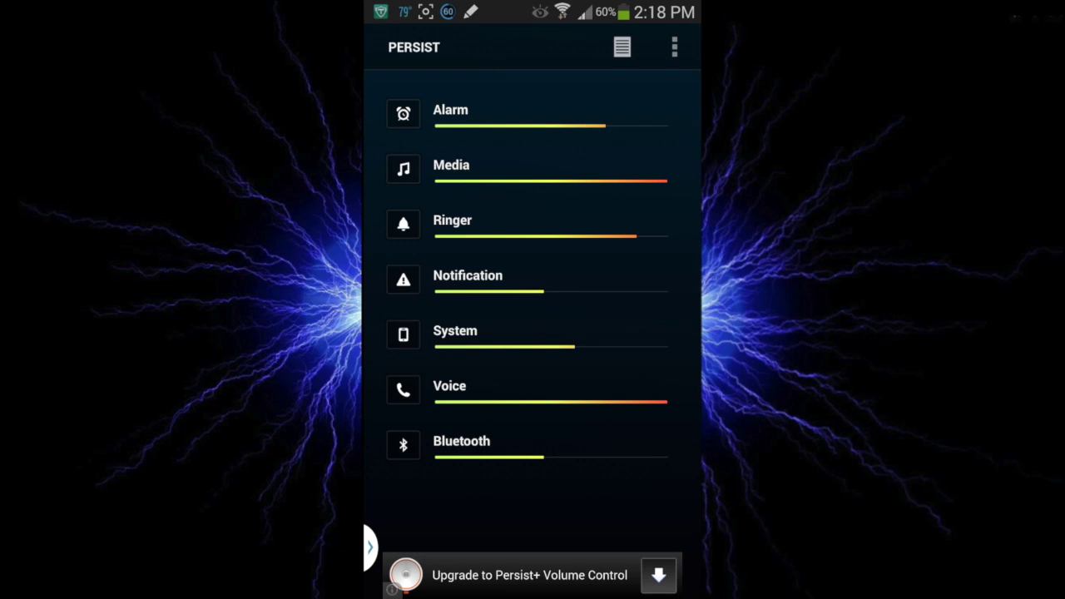
Drag the Bluetooth stream slider on the main volume screen up to 60%
mouse_move(544, 457)
mouse_down()
mouse_move(622, 457)
mouse_move(574, 456)
mouse_up()
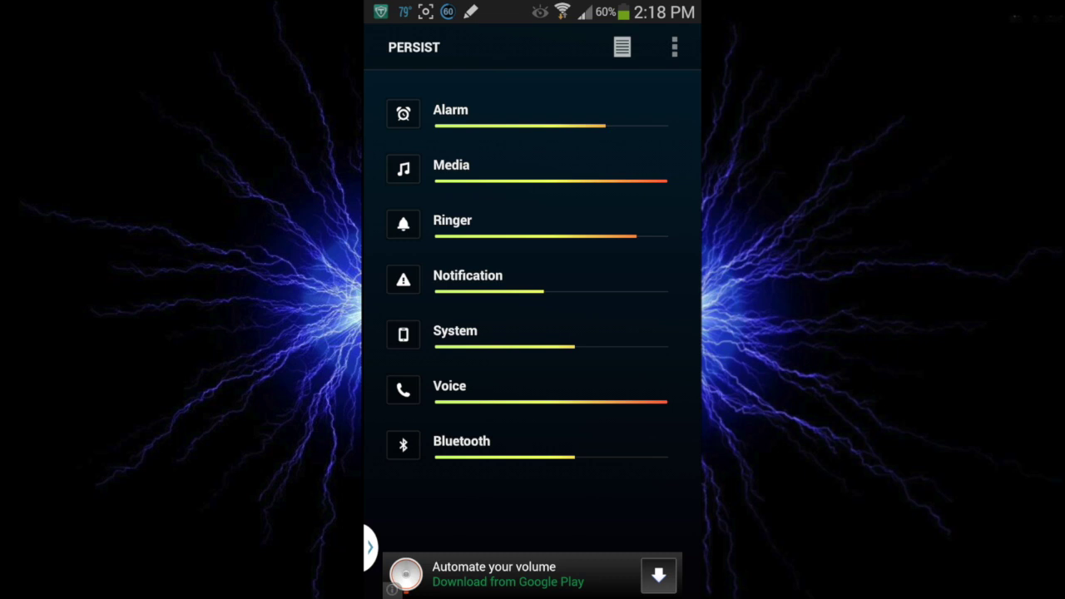
Open the presets list and view the Appointment preset, then the Default preset
click(622, 48)
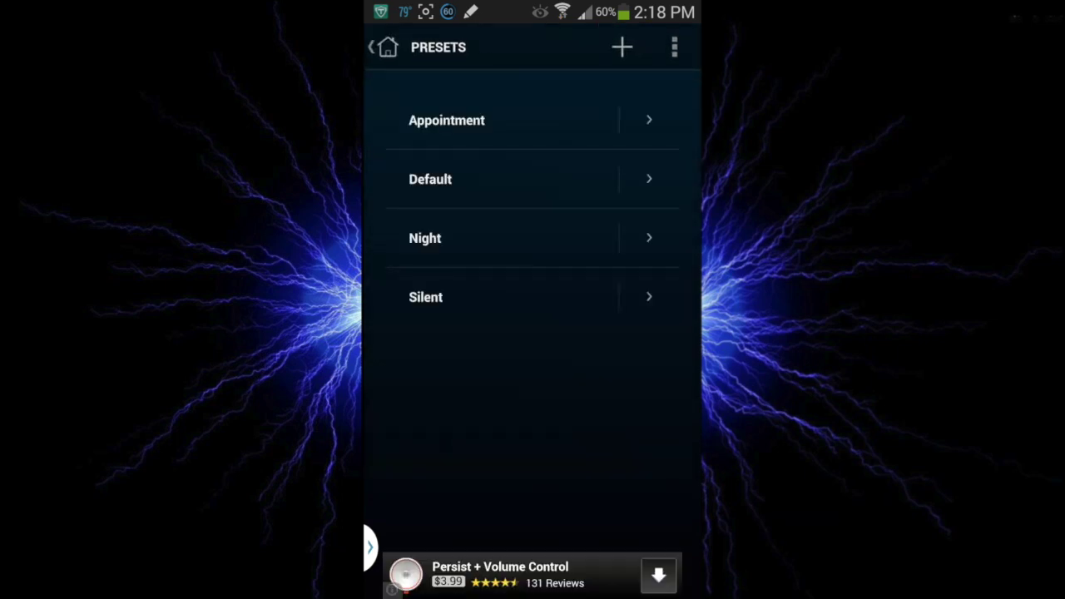
click(648, 120)
click(649, 178)
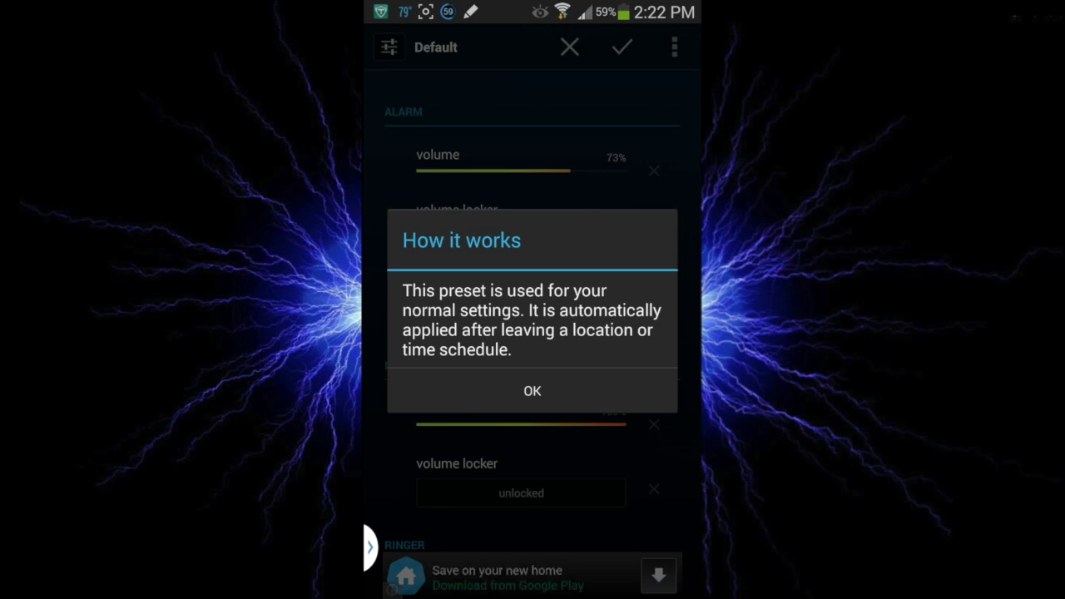
Dismiss the Default preset's 'How it works' note and scroll through its volume, ringtone and mode settings
click(621, 392)
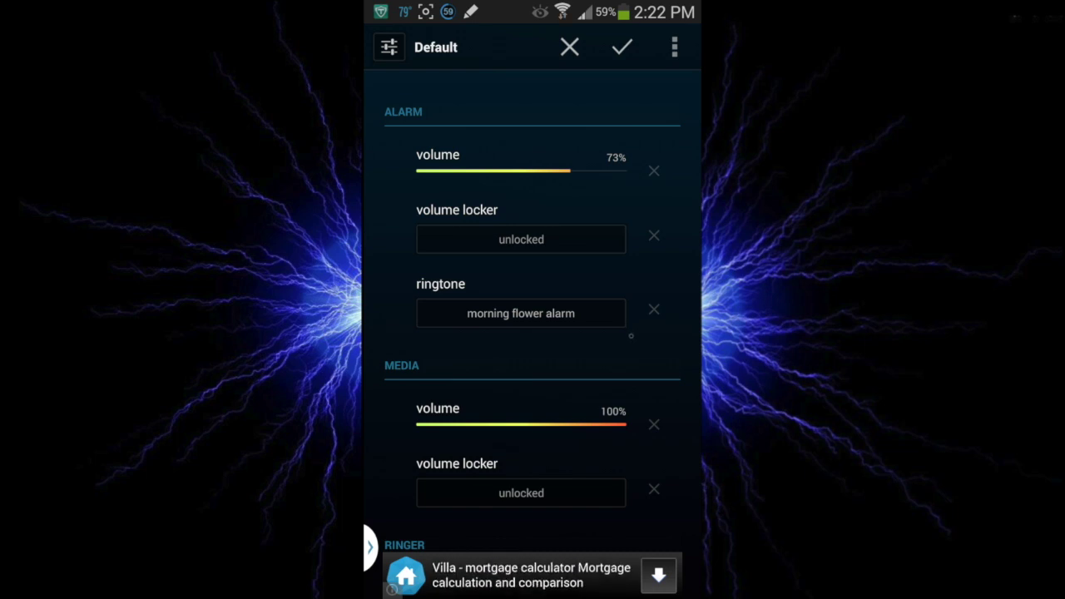
scroll(631, 337, down, 1)
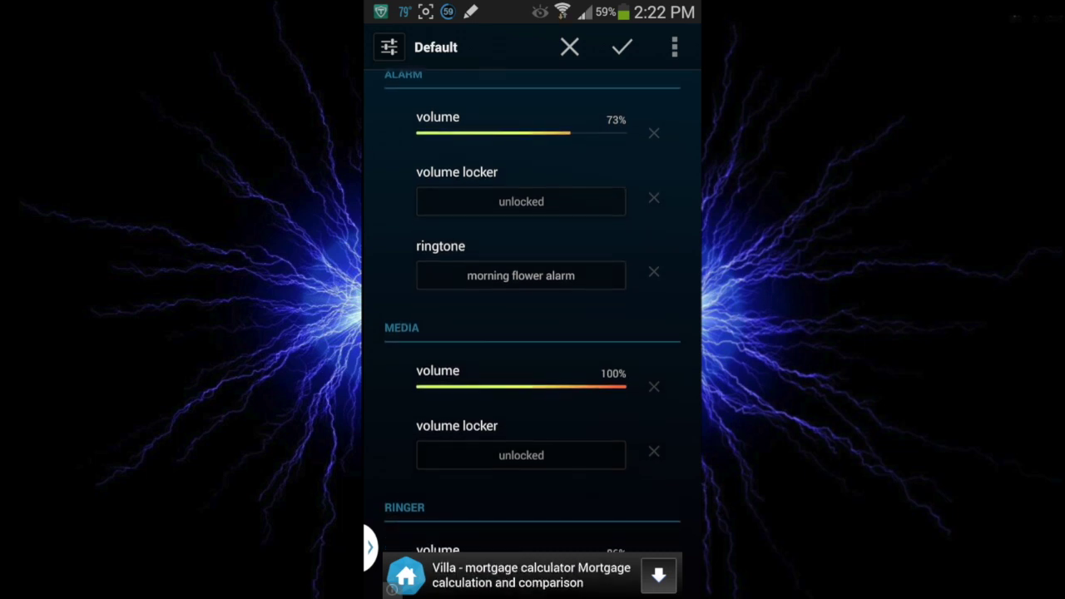
scroll(533, 316, down, 5)
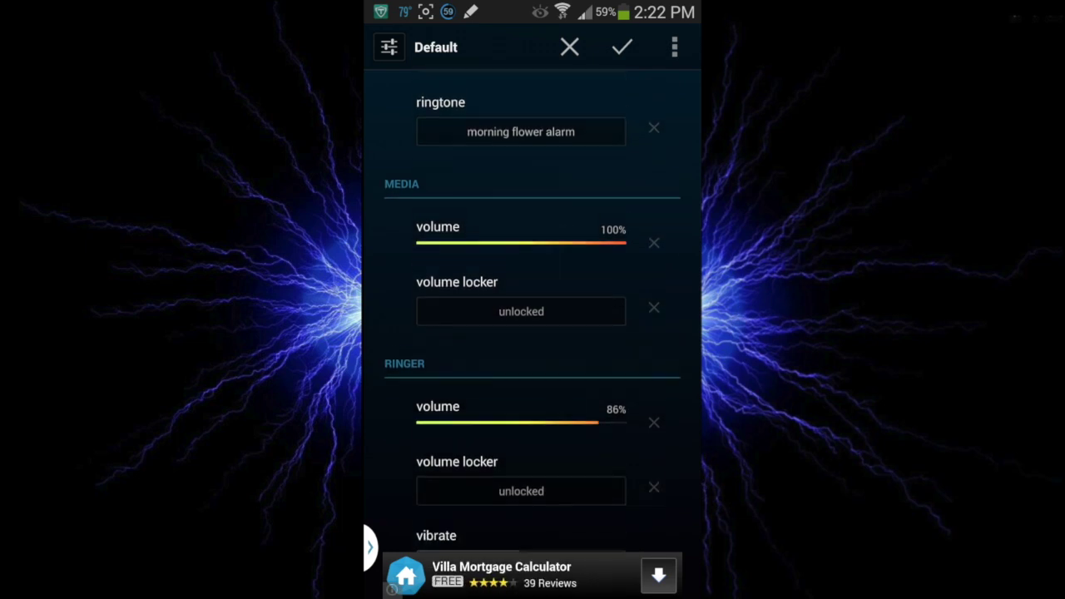
scroll(612, 418, down, 6)
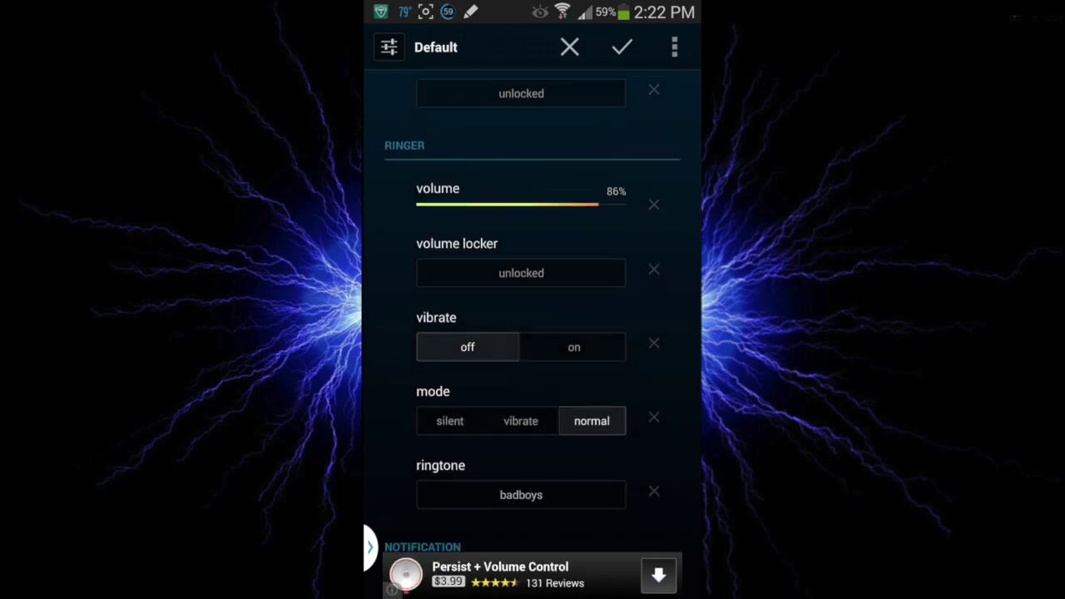
scroll(532, 306, down, 7)
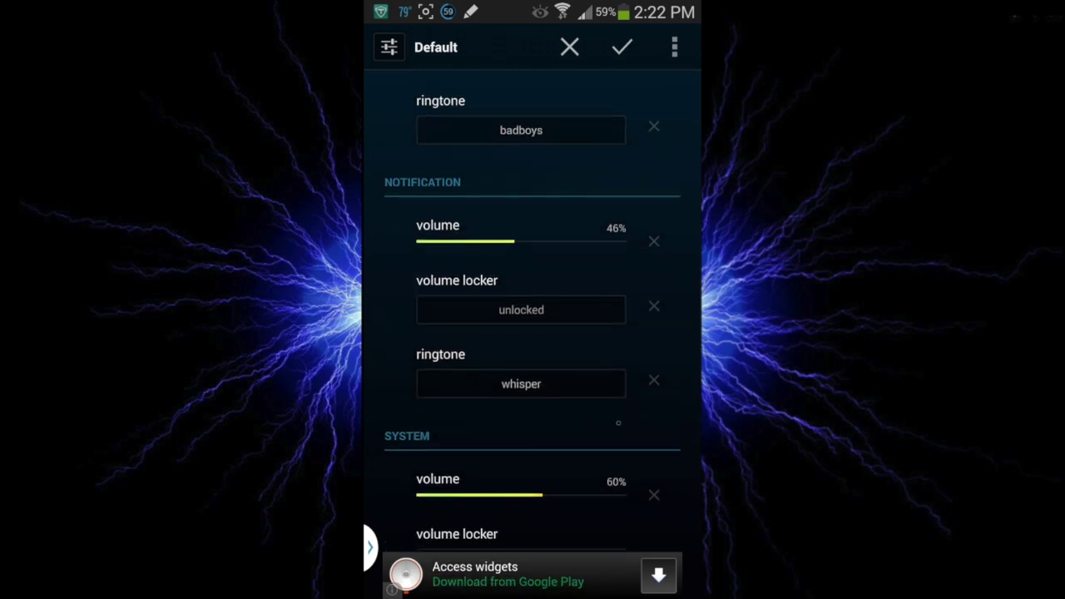
scroll(615, 424, down, 3)
scroll(532, 307, down, 3)
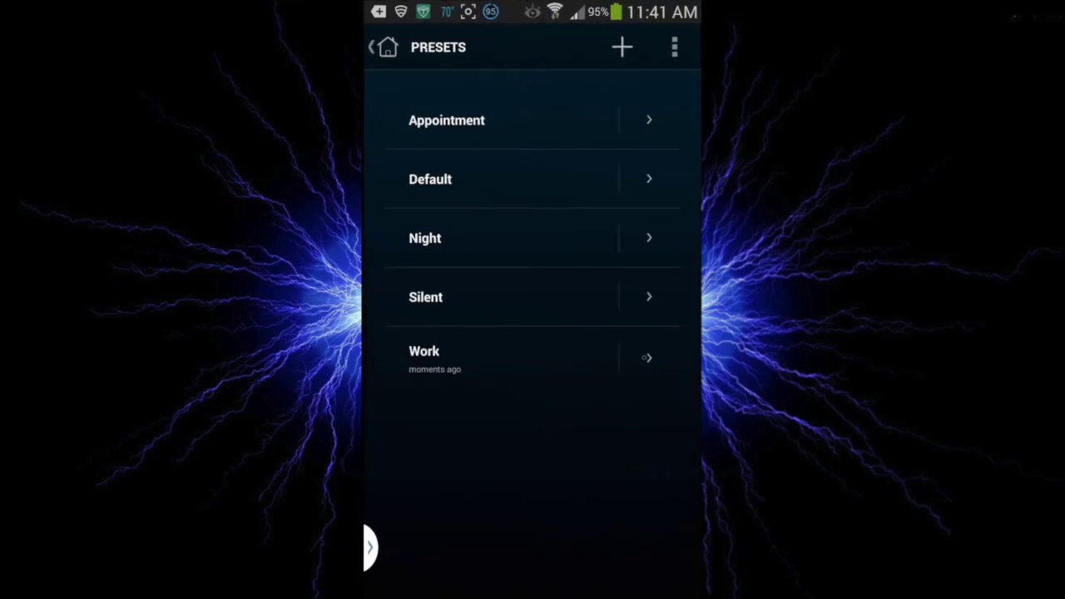
Give the Work preset a downtown Tampa location schedule with a 200-meter radius
click(449, 351)
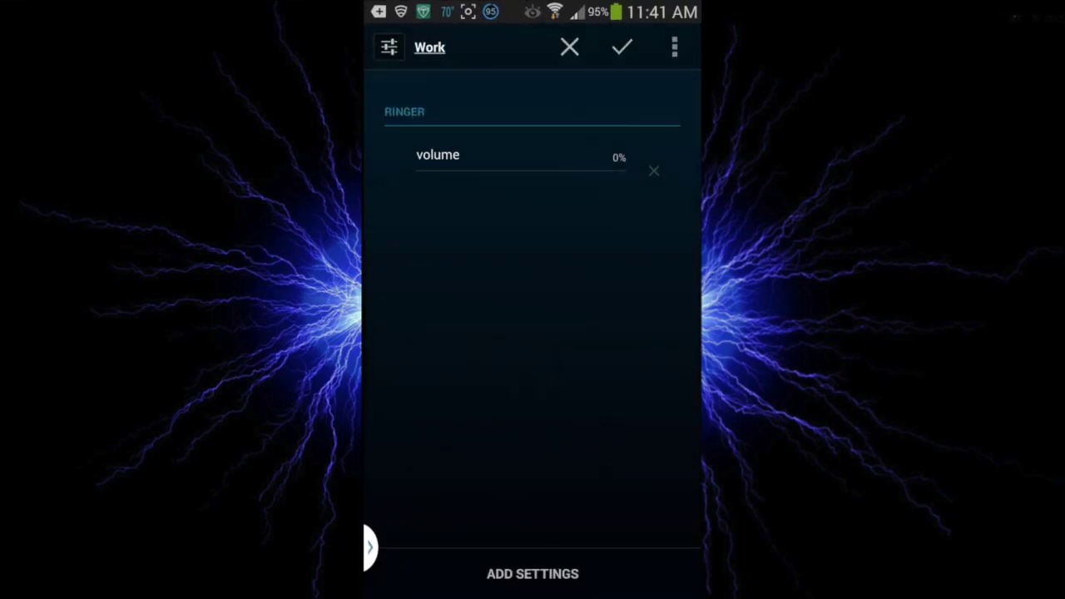
click(532, 574)
scroll(533, 308, down, 2)
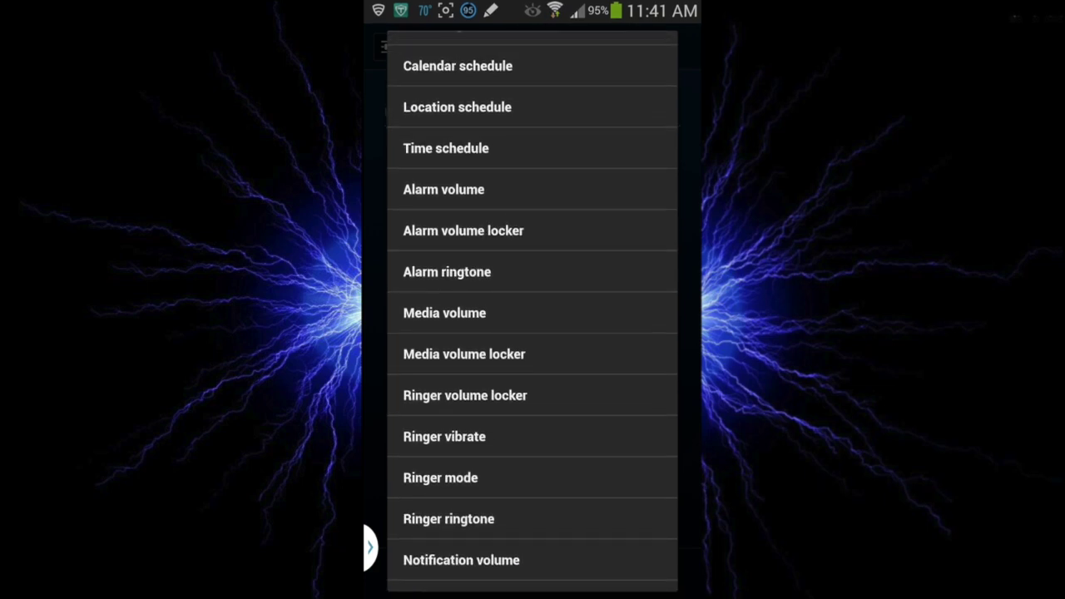
scroll(533, 308, up, 1)
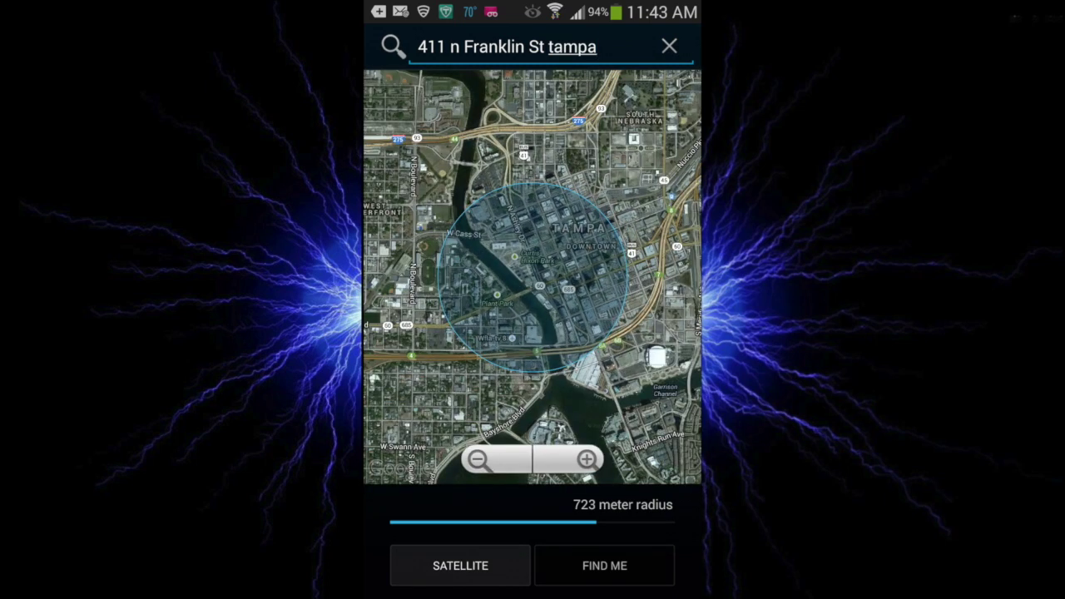
drag(596, 522, 447, 522)
click(460, 564)
key(Escape)
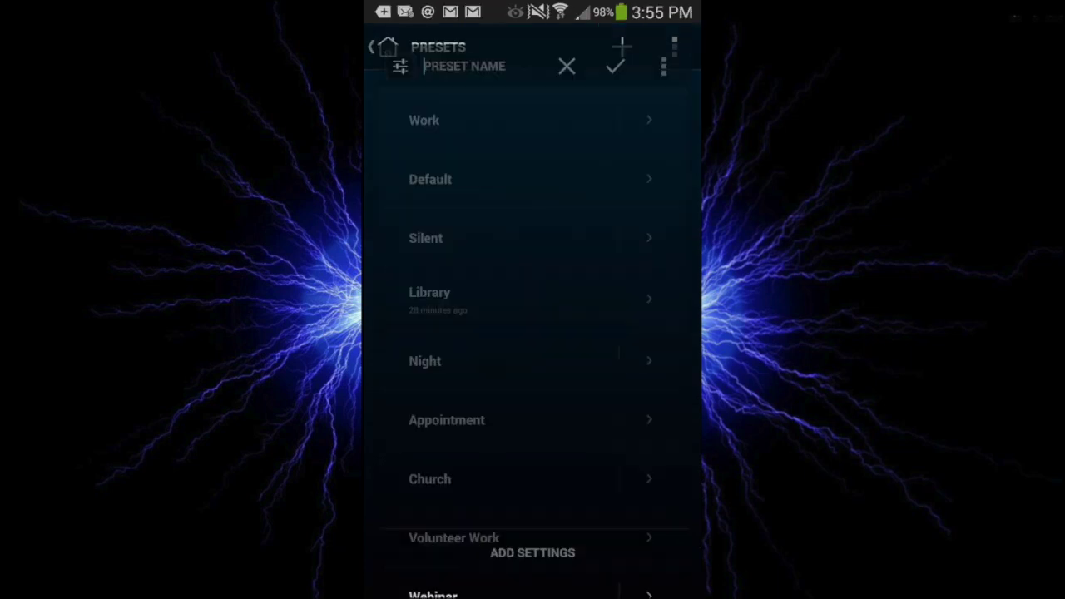
Name the new preset Gym and give it the running-figure icon
drag(533, 449, 633, 497)
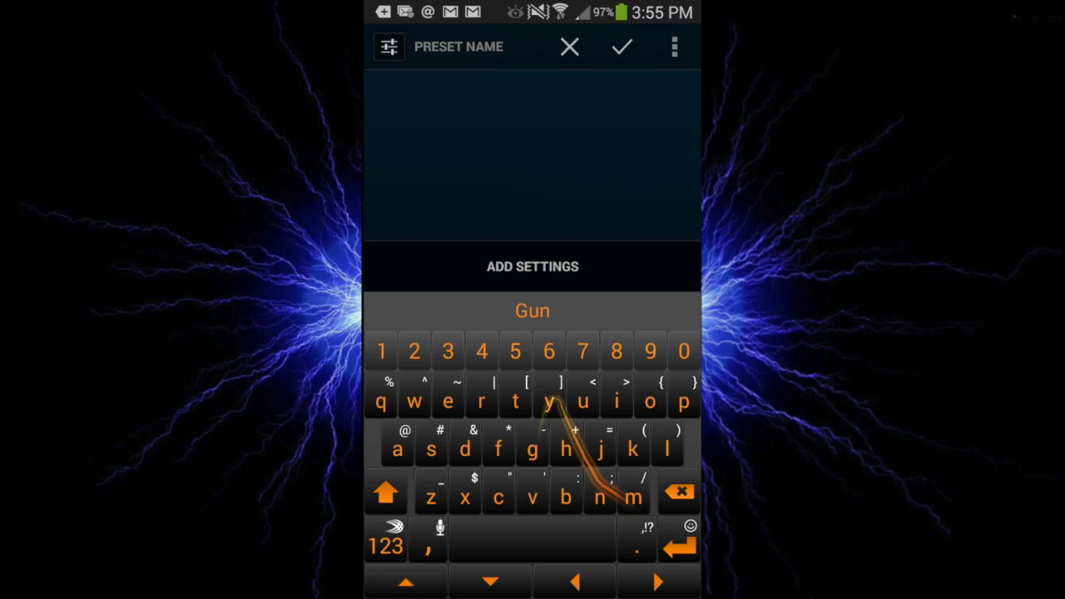
click(388, 47)
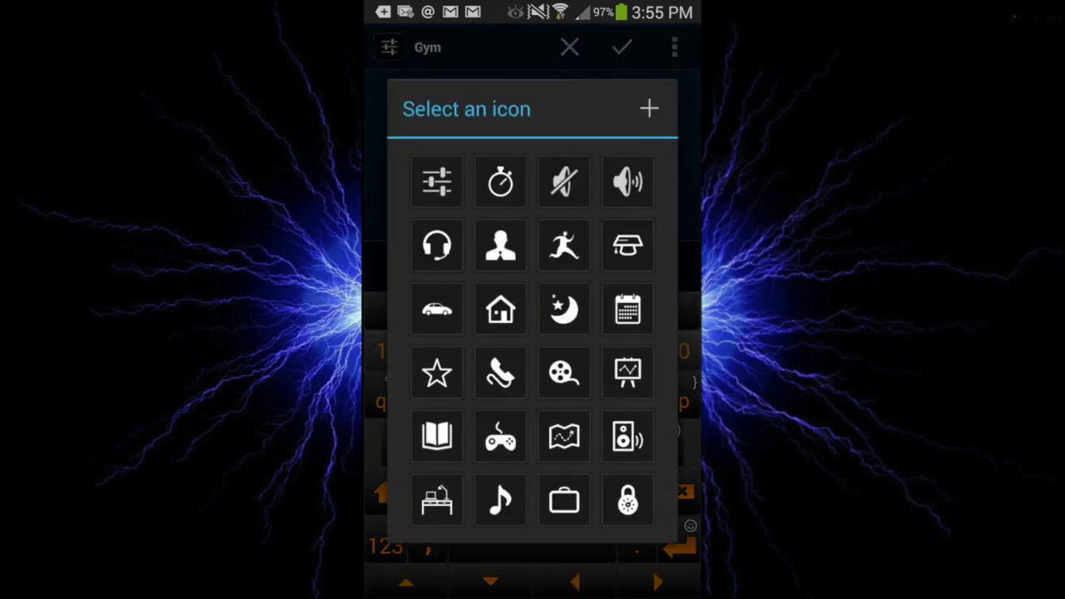
click(564, 244)
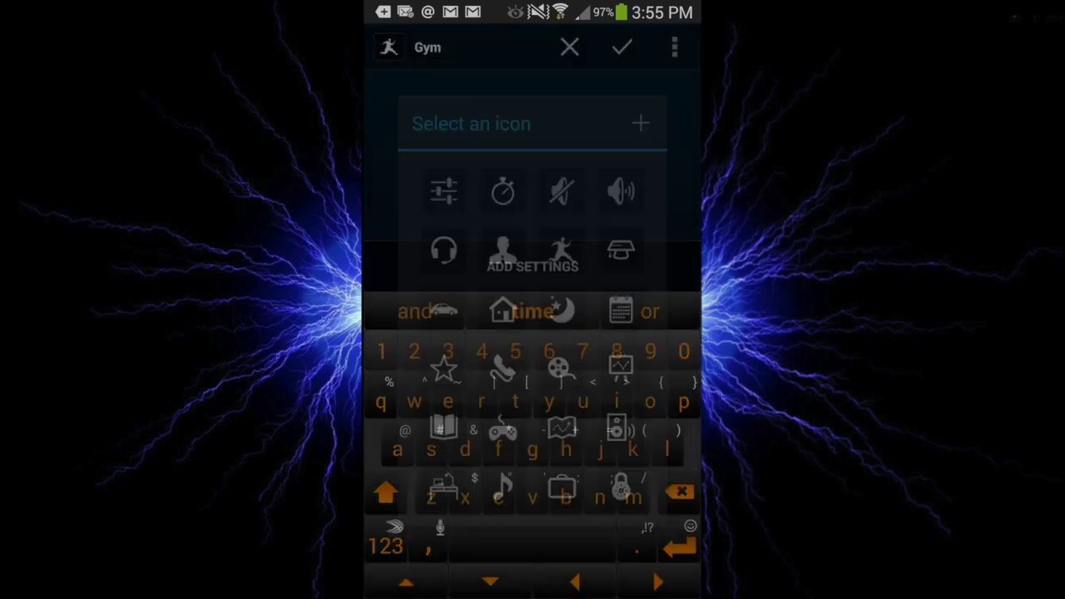
Add a time schedule to the Gym preset starting at 5:00 PM
click(532, 267)
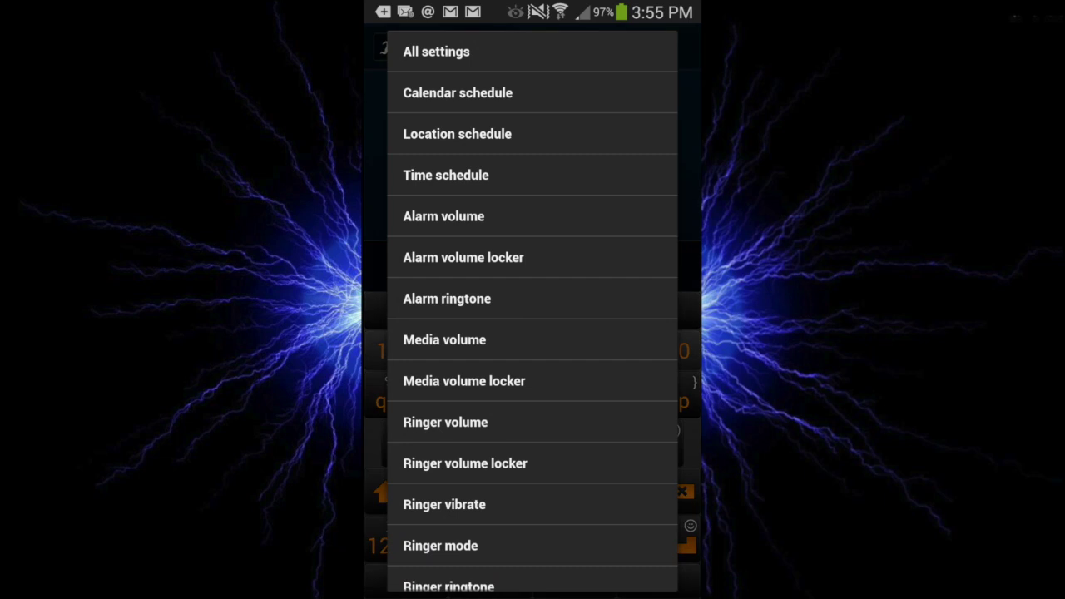
click(445, 174)
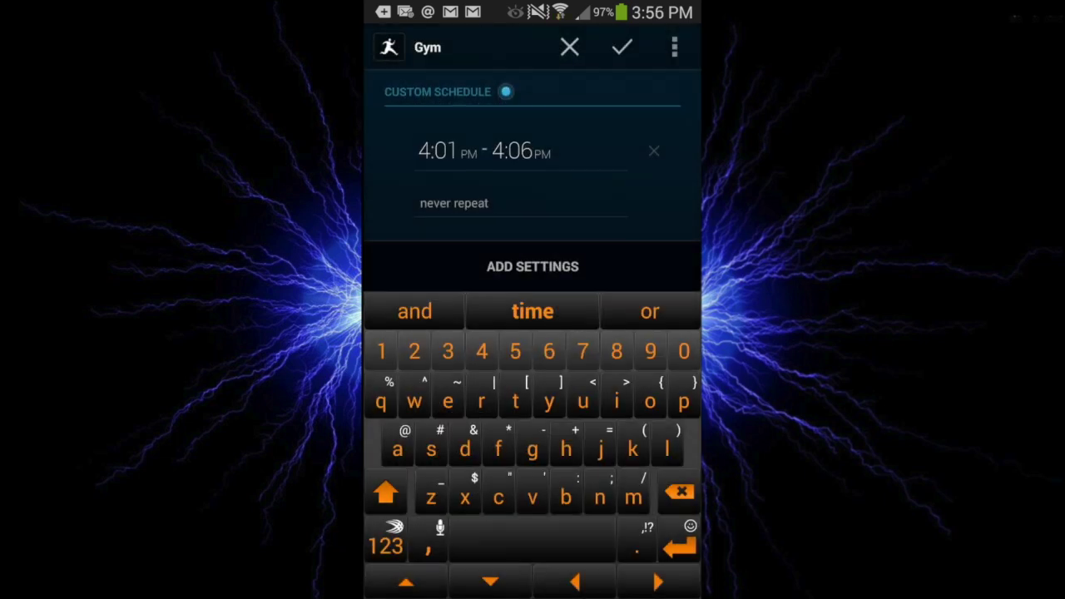
drag(456, 376, 457, 319)
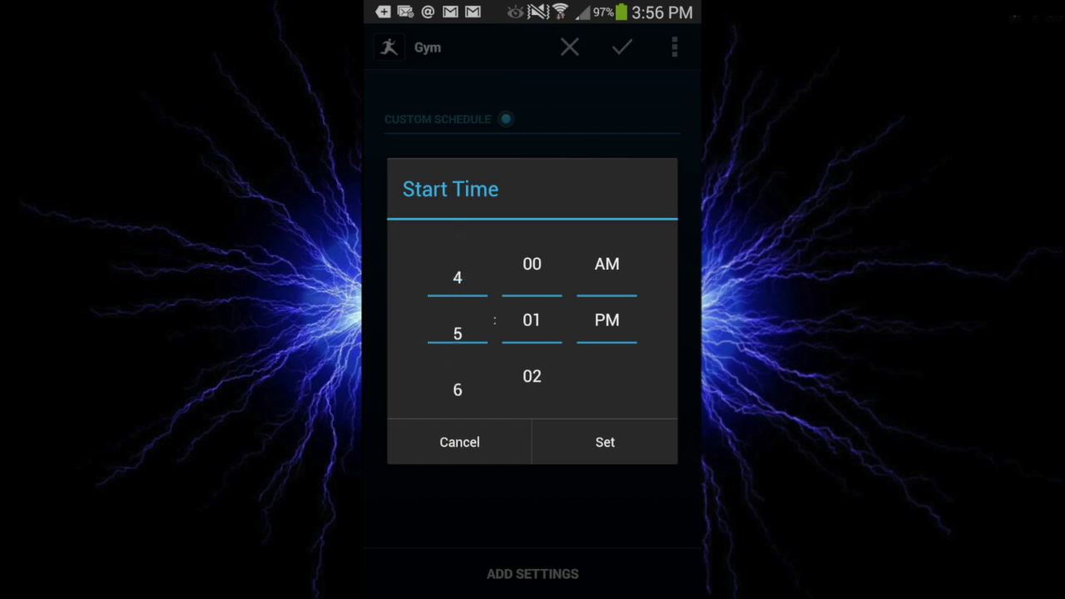
click(605, 442)
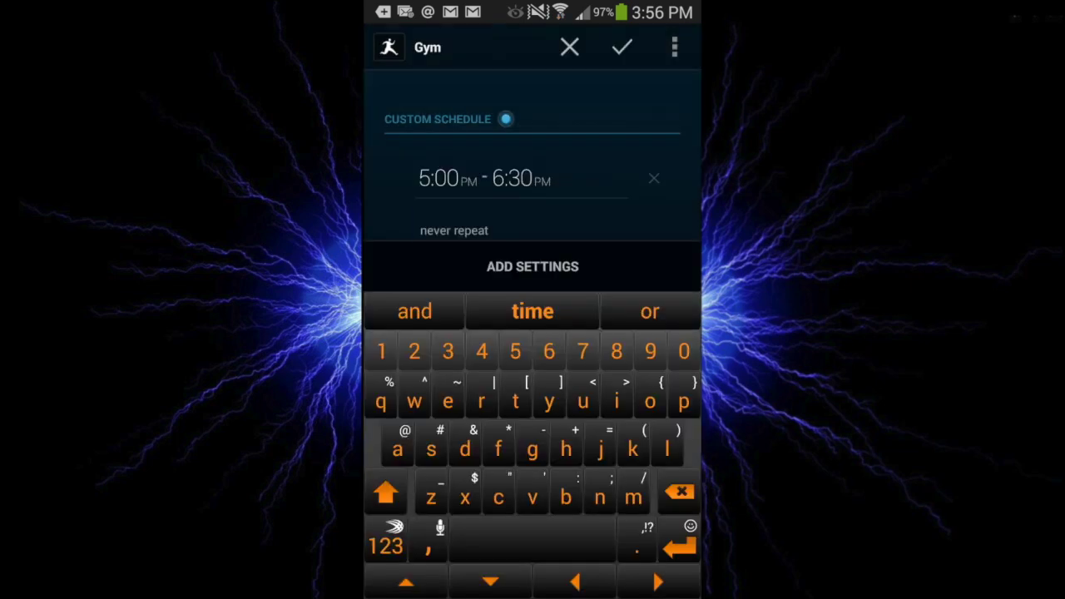
Make the Gym schedule repeat on Monday, Tuesday, Wednesday and Thursday
click(453, 230)
click(646, 181)
click(647, 228)
click(647, 273)
click(646, 319)
click(604, 502)
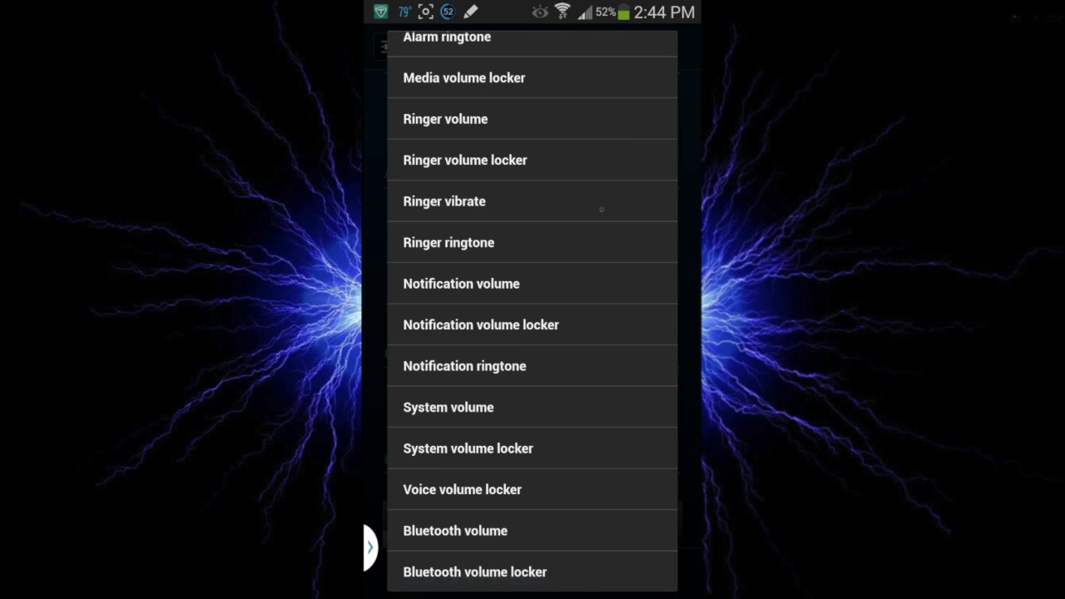
Sort the presets list by usage
scroll(601, 210, up, 3)
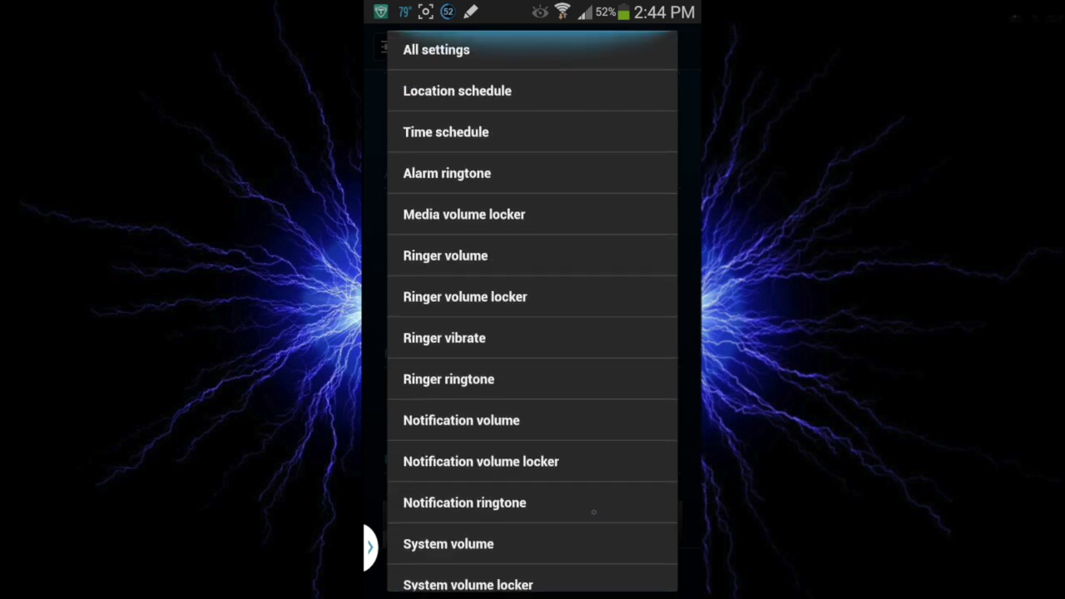
scroll(593, 512, down, 1)
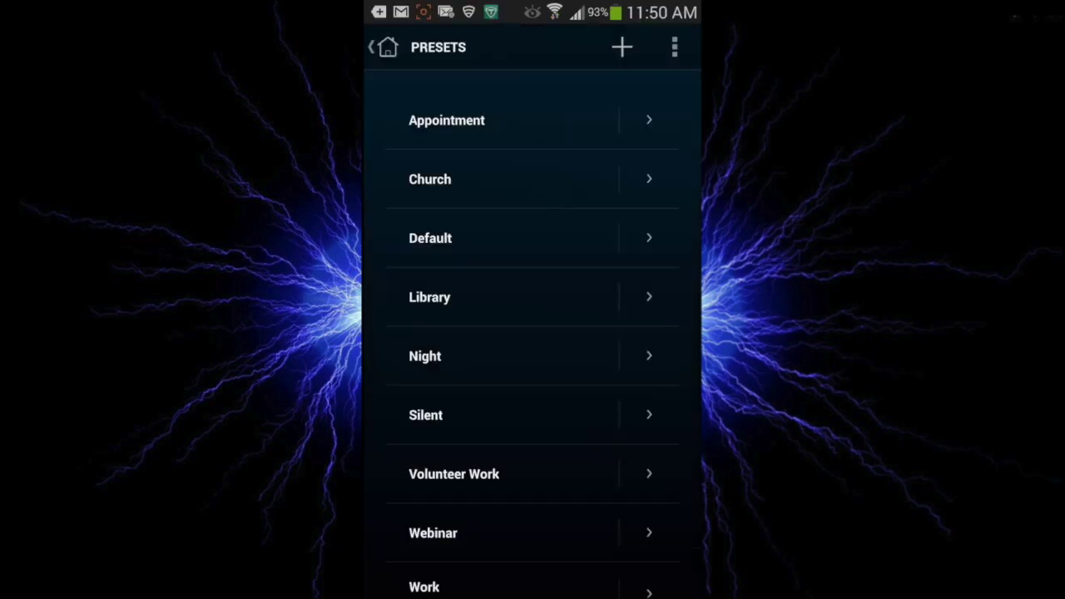
click(674, 47)
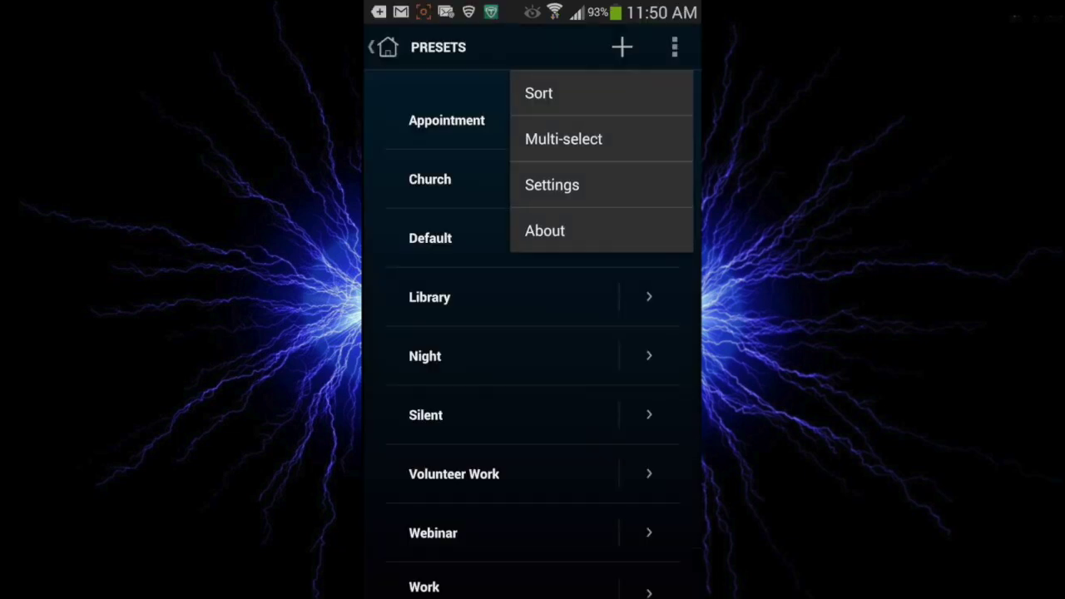
click(538, 93)
click(556, 138)
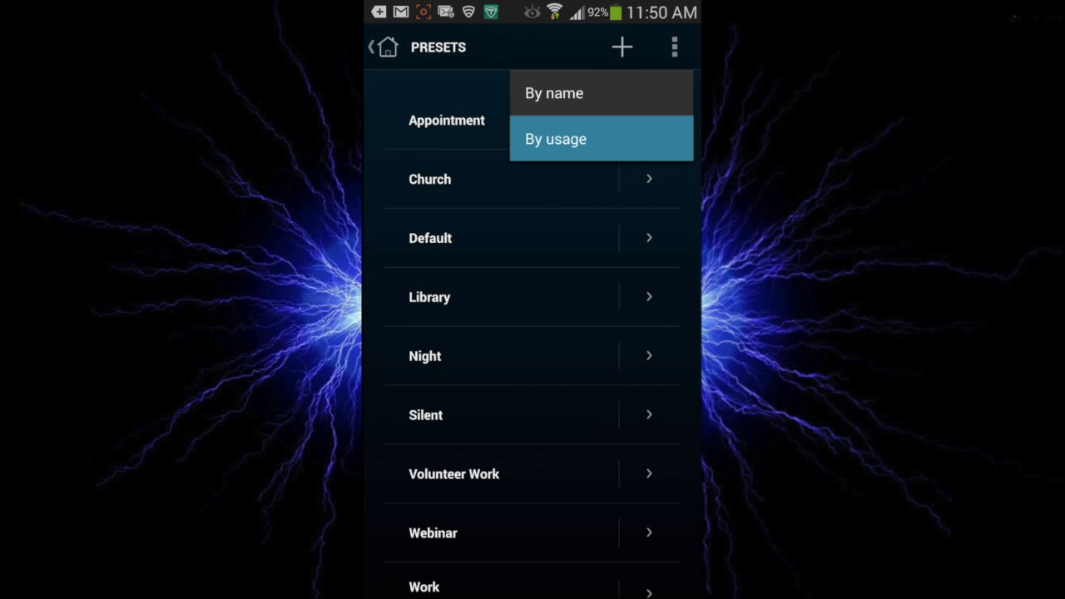
Switch the presets list to multi-select mode and select the Work preset
click(673, 47)
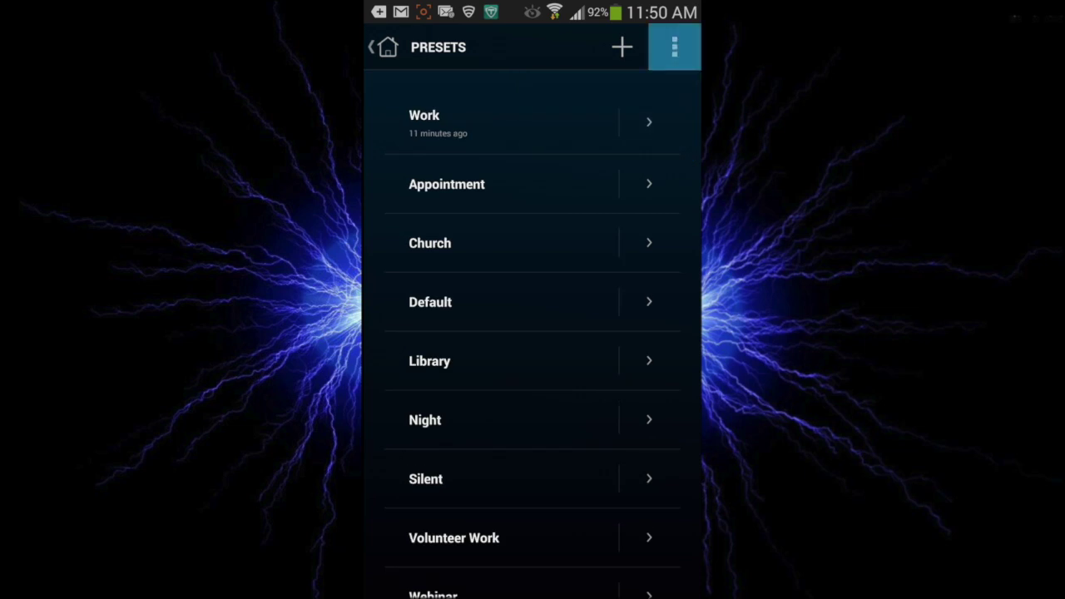
click(564, 139)
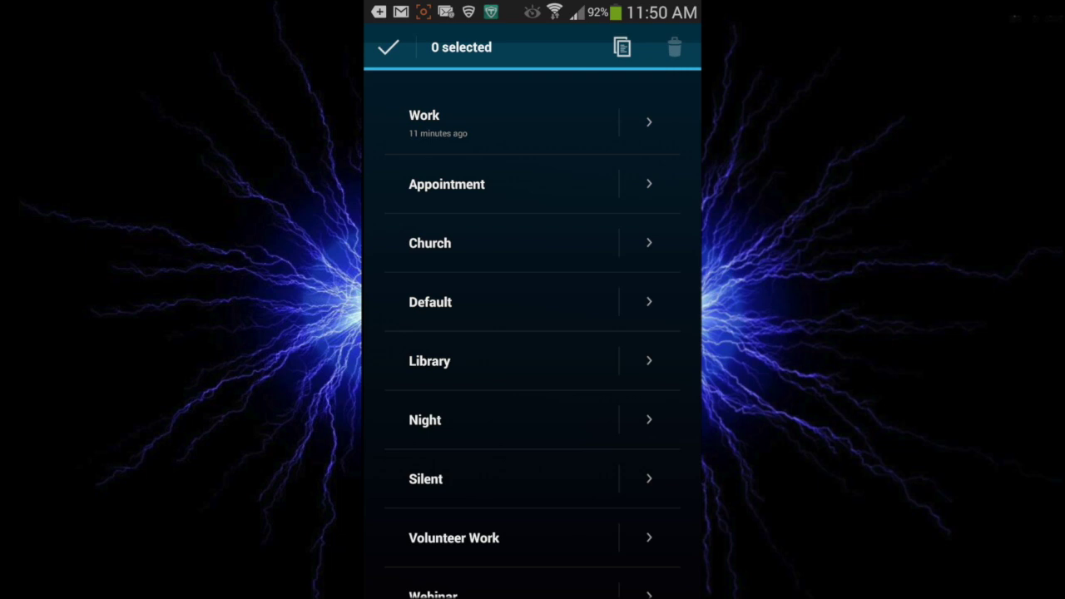
click(499, 122)
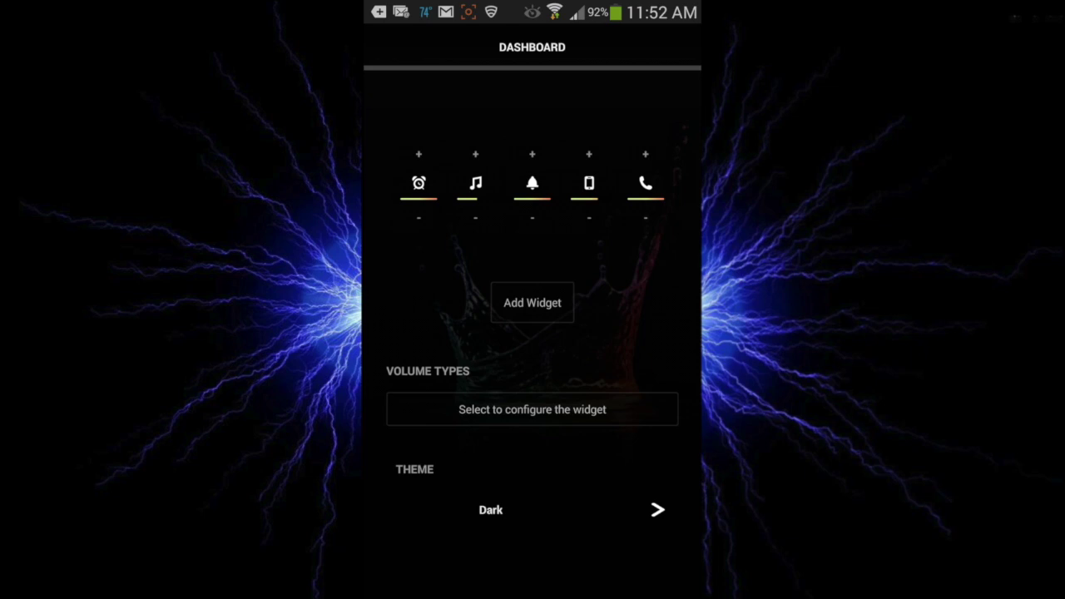
Finish the dashboard widget and add a Persist 1x1 widget set to Preset List, then Preset
key(Escape)
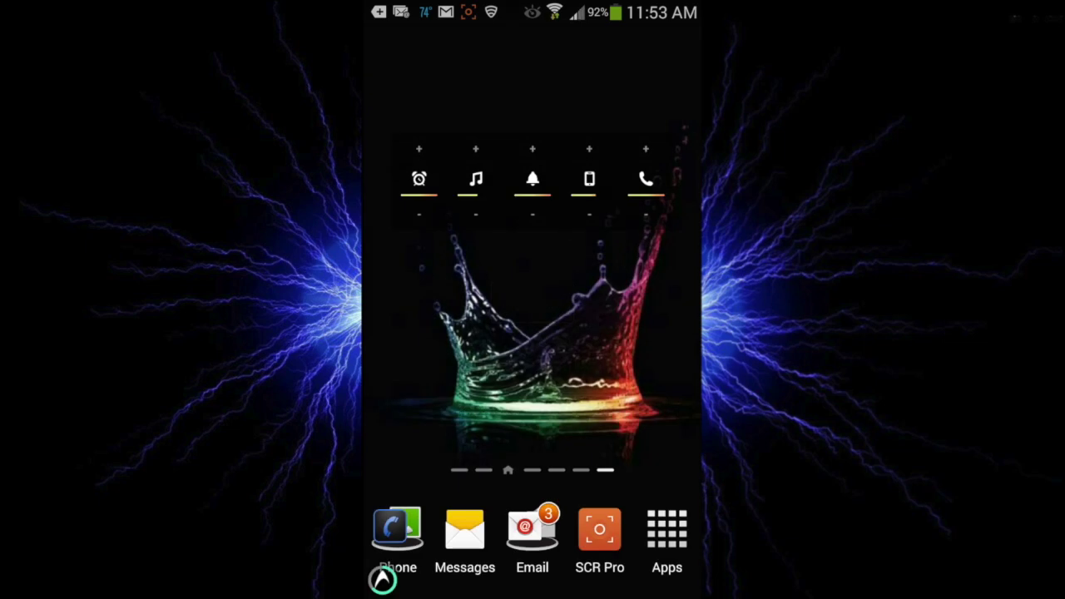
click(666, 532)
drag(430, 468, 556, 225)
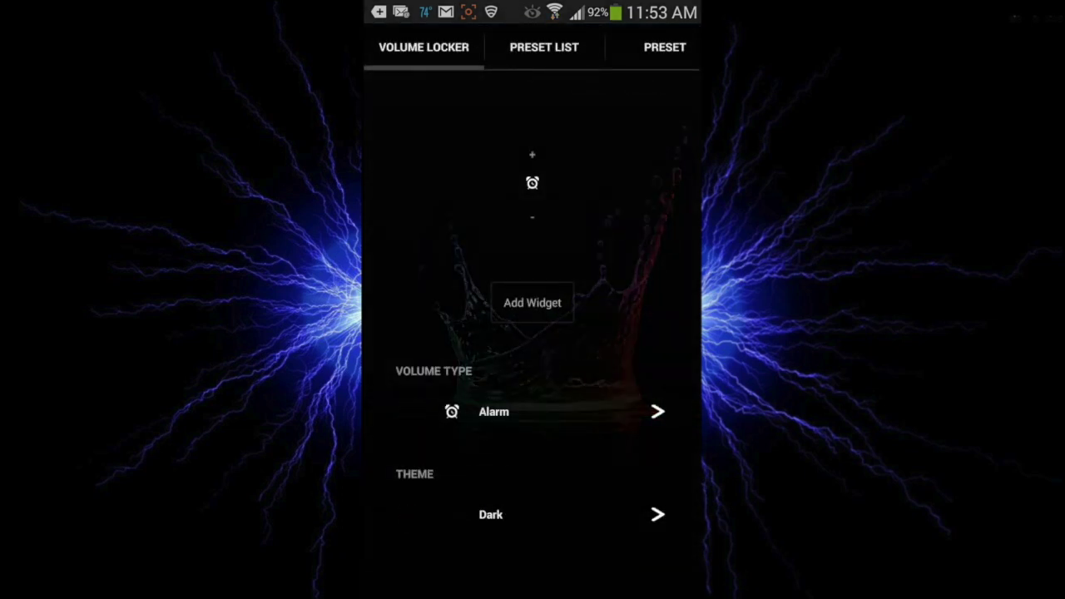
click(544, 47)
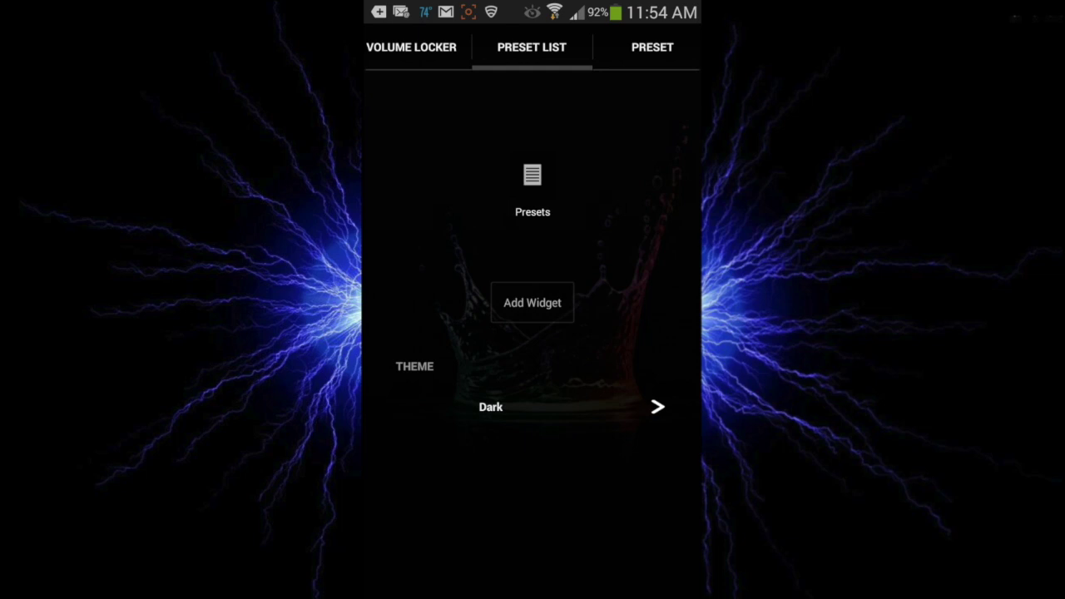
click(652, 48)
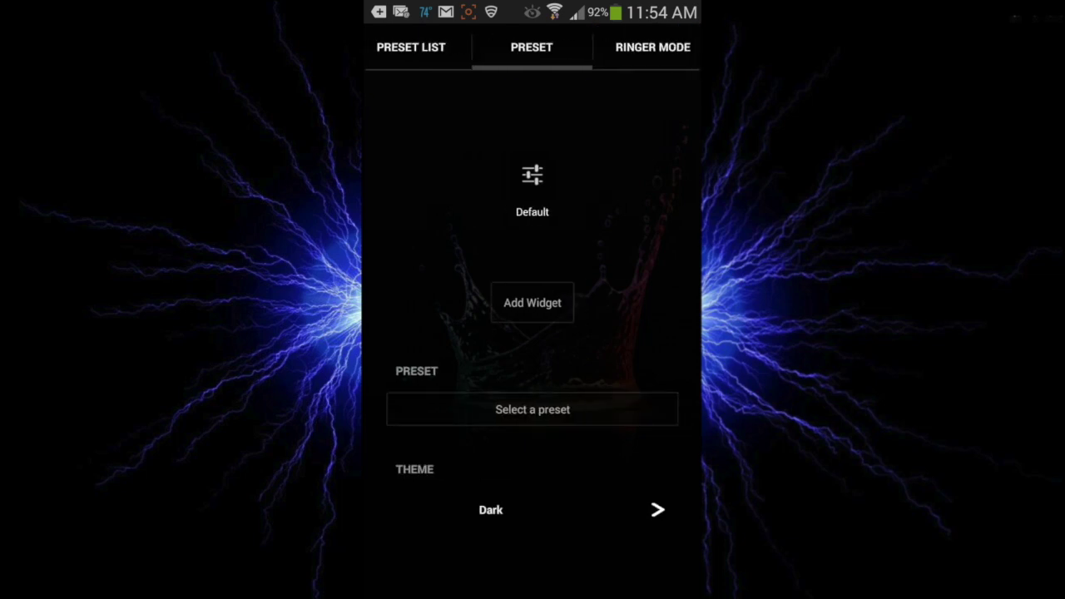
Finish the preset widgets, apply Default from its widget, and pull down the notification shade
key(Escape)
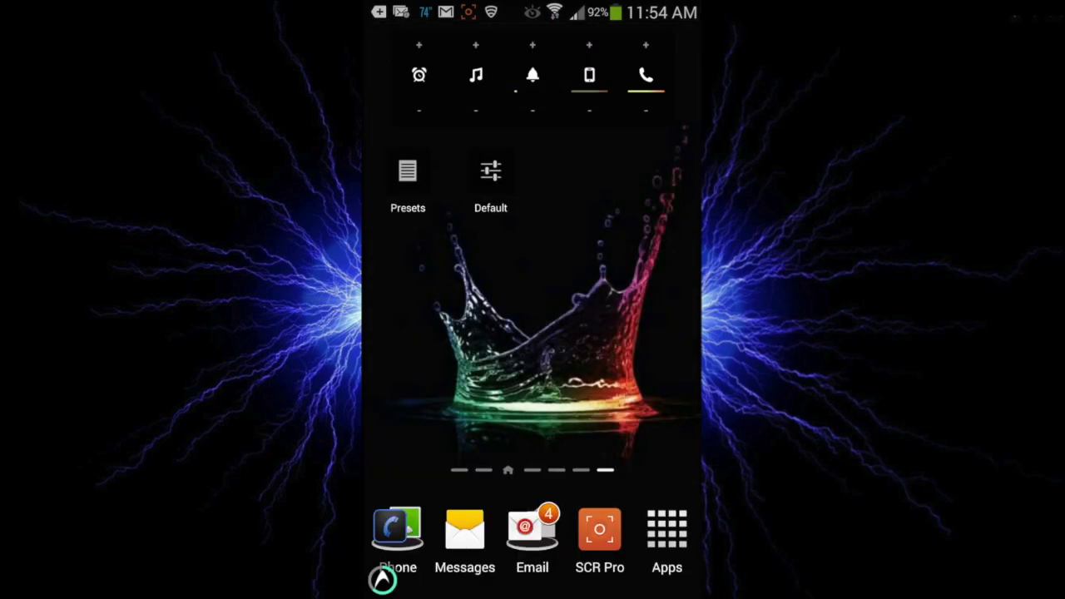
click(490, 179)
drag(532, 8, 532, 415)
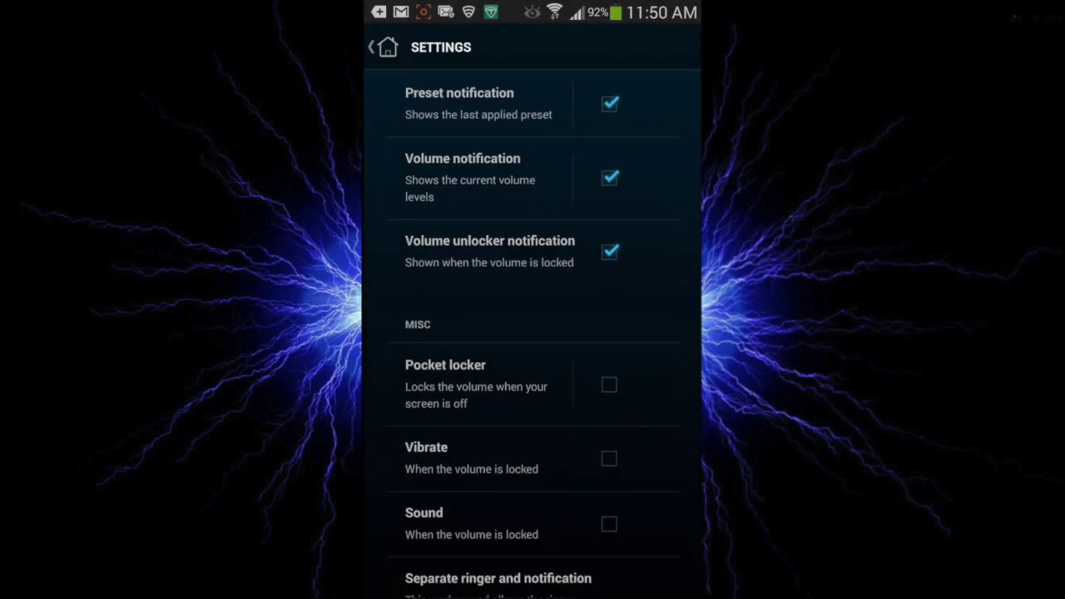
Add Ringer to the Locked Volume Types in Settings
scroll(532, 333, down, 3)
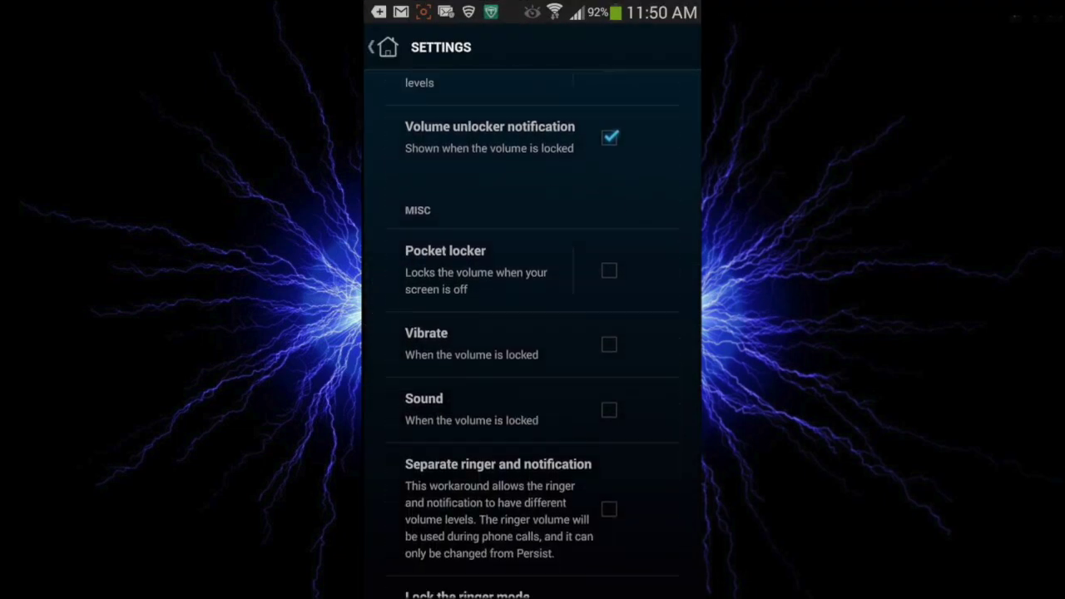
scroll(533, 333, down, 2)
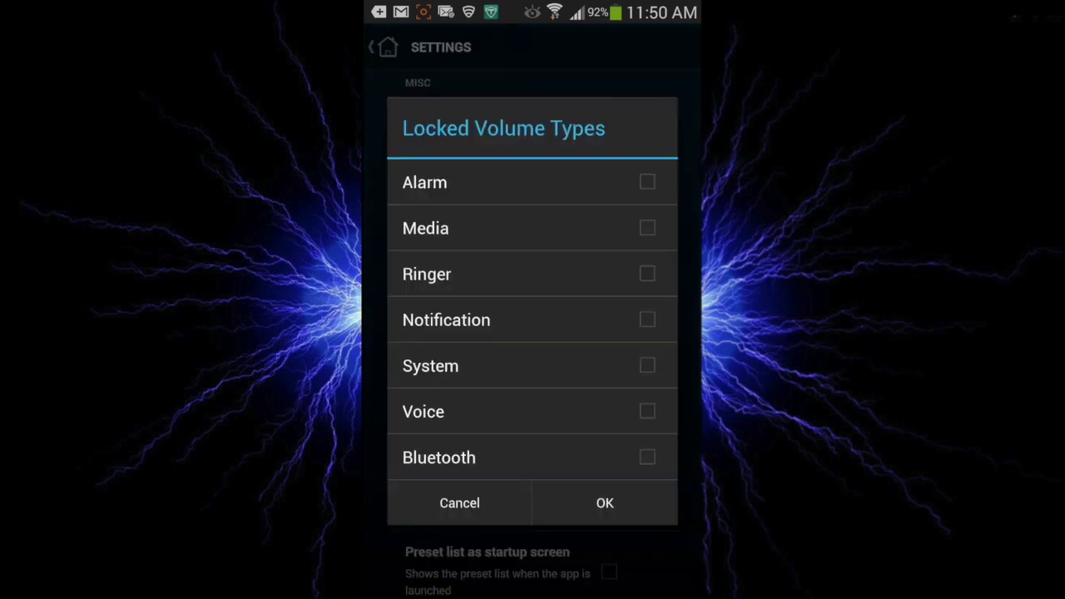
click(639, 274)
click(605, 502)
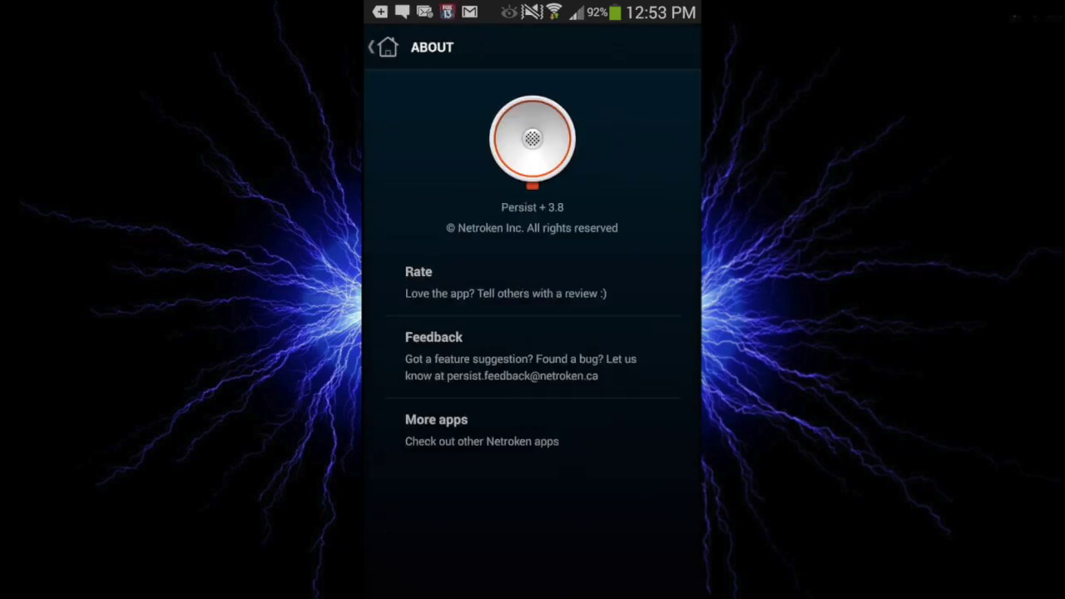